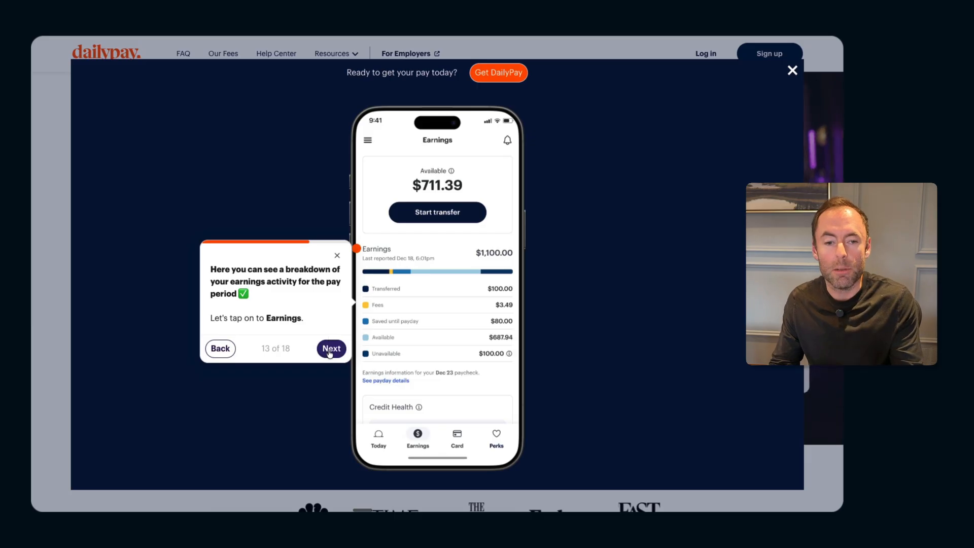
# Step through the DailyPay app tour and the mobile version of the Leap CRM estimate demo
pyautogui.click(331, 363)
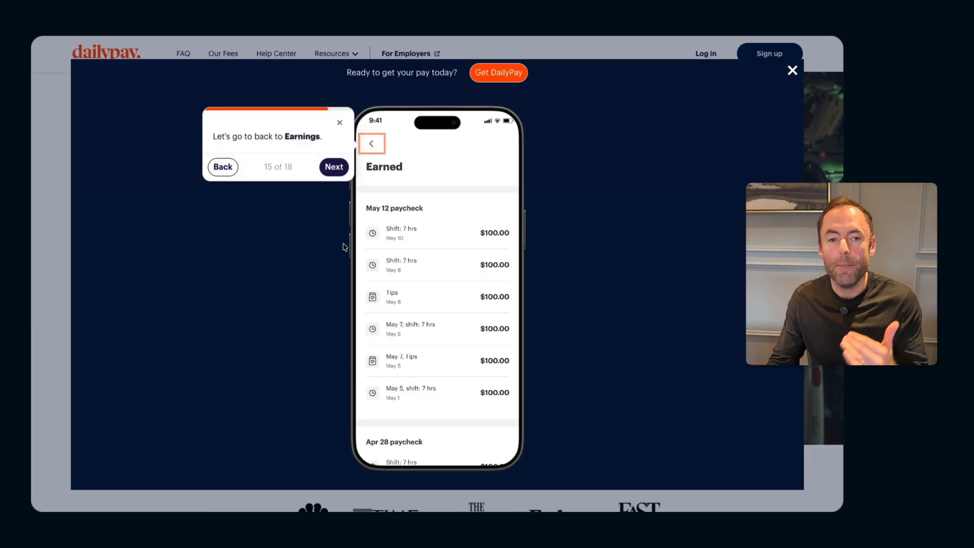
pyautogui.click(334, 166)
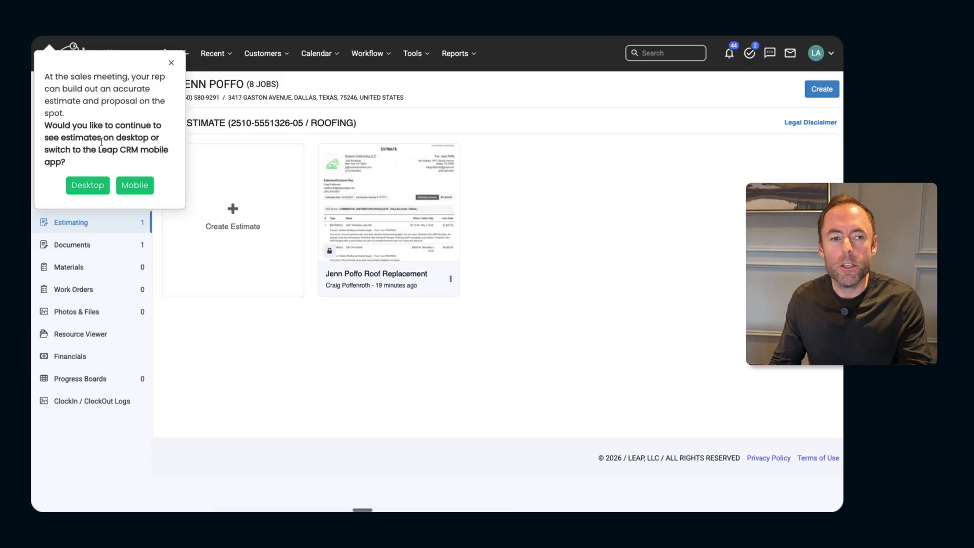
pyautogui.click(135, 185)
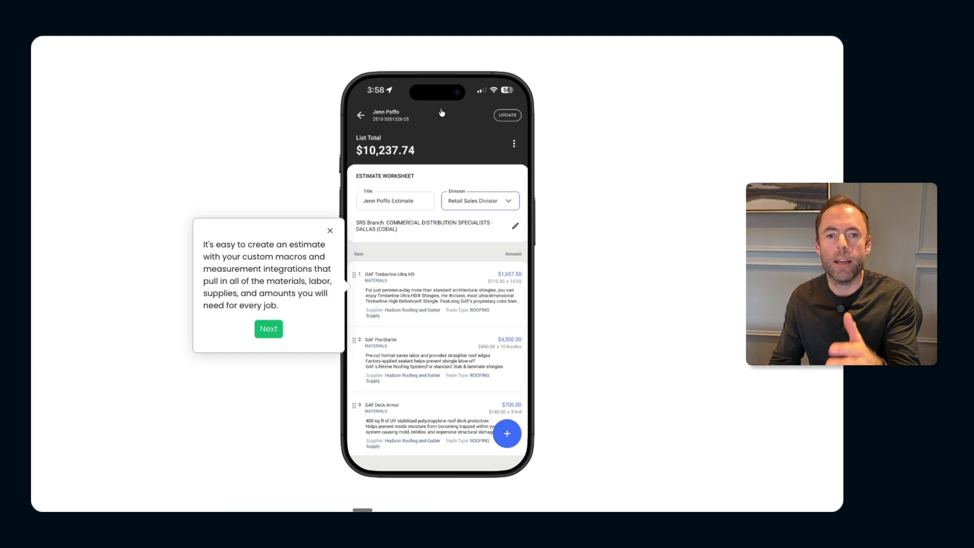
pyautogui.click(268, 328)
pyautogui.click(264, 347)
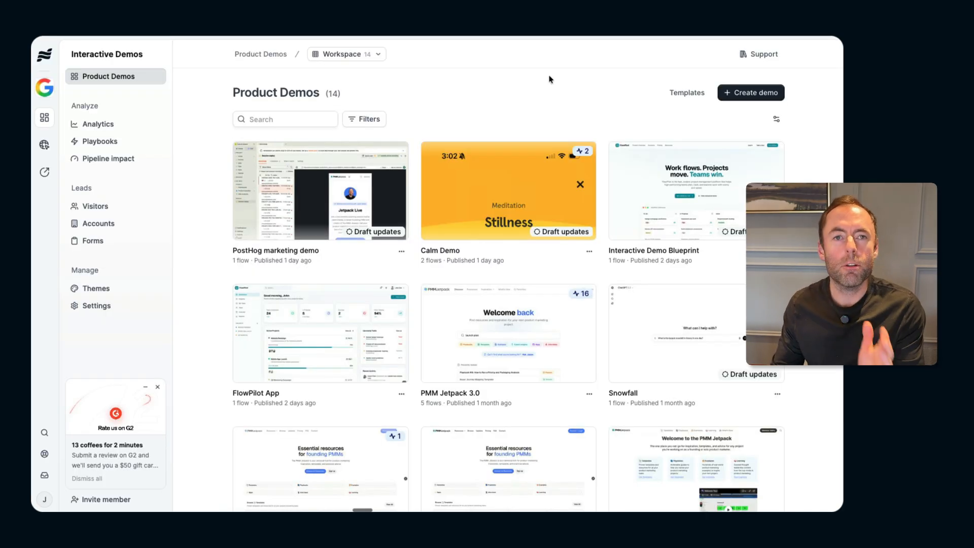
# Create a product demo by uploading the Hard Work Pays Off Daily PNG screenshots as media
pyautogui.click(747, 95)
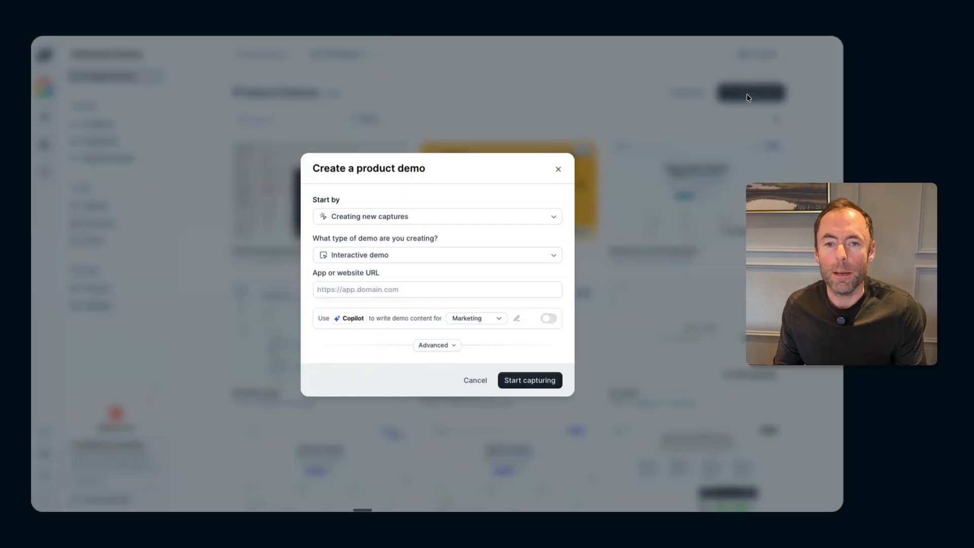
pyautogui.click(396, 218)
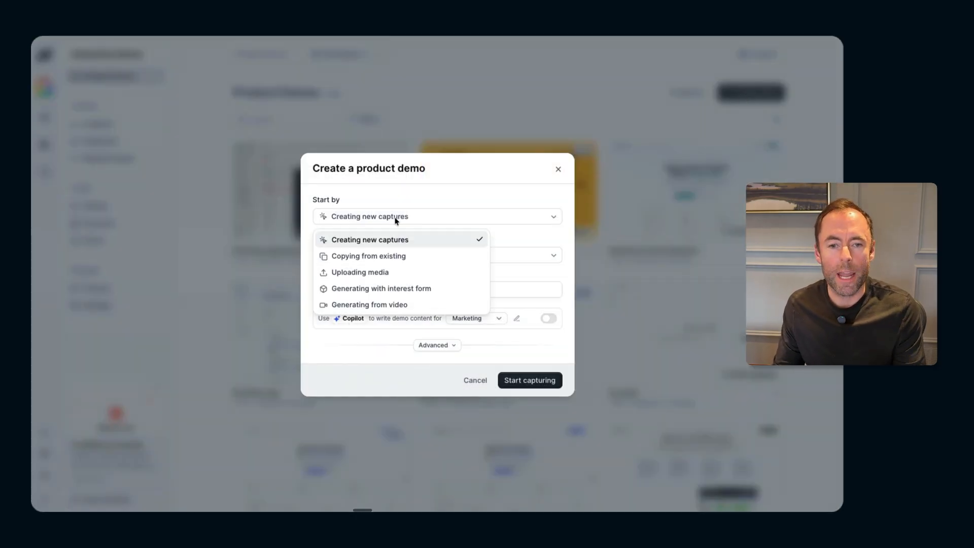
pyautogui.click(362, 274)
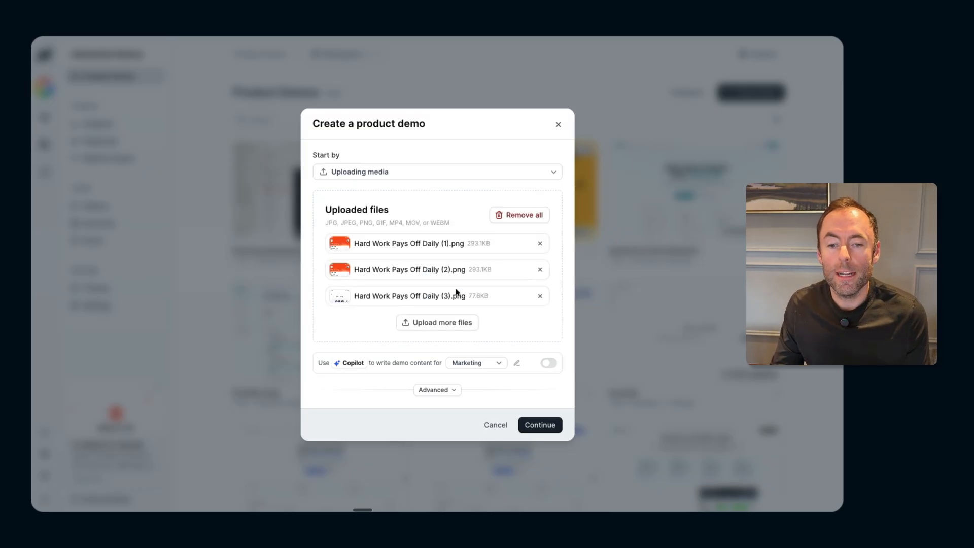
pyautogui.click(531, 425)
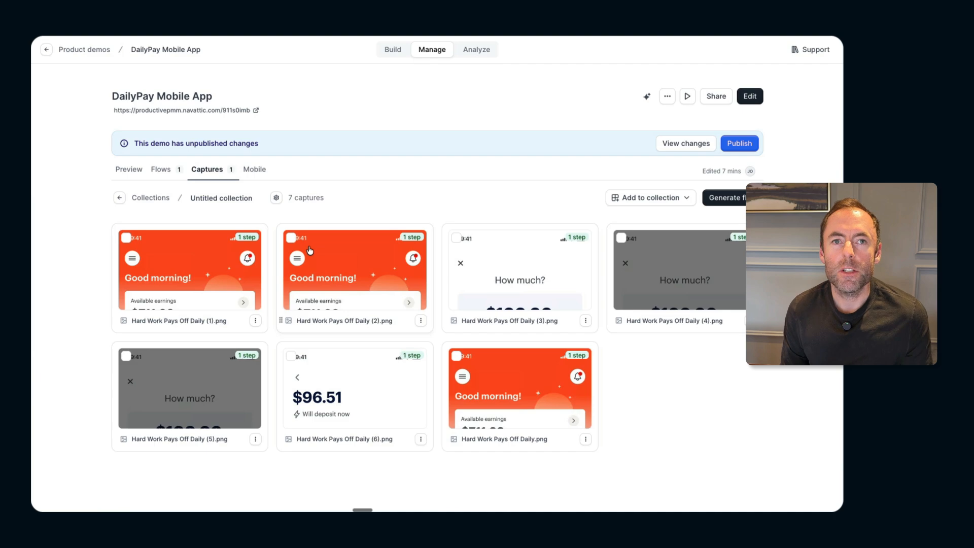
# Put the Hard Work Pays Off Daily (1).png capture in an iPhone 11 Pro Max mobile frame and apply the frame across the collection
pyautogui.click(192, 272)
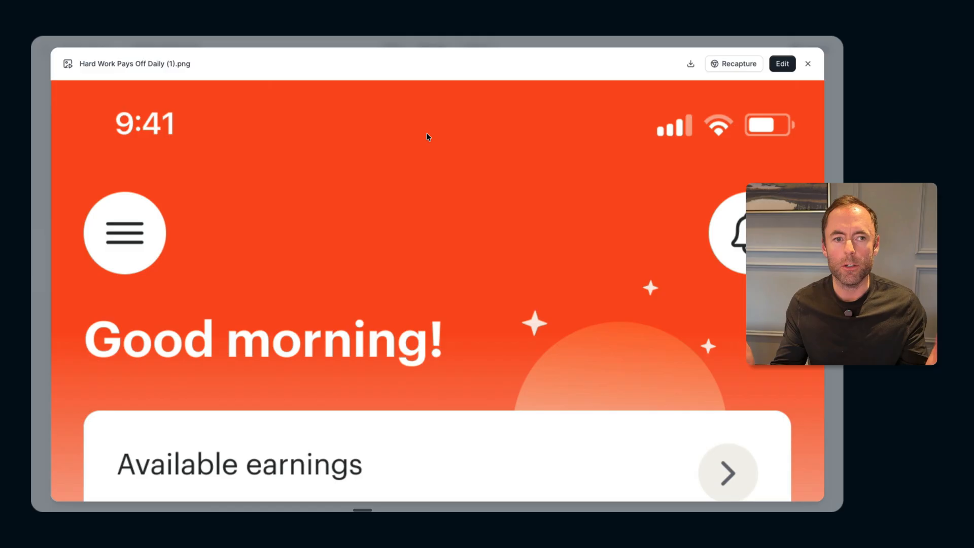
pyautogui.scroll(-10, 427, 135)
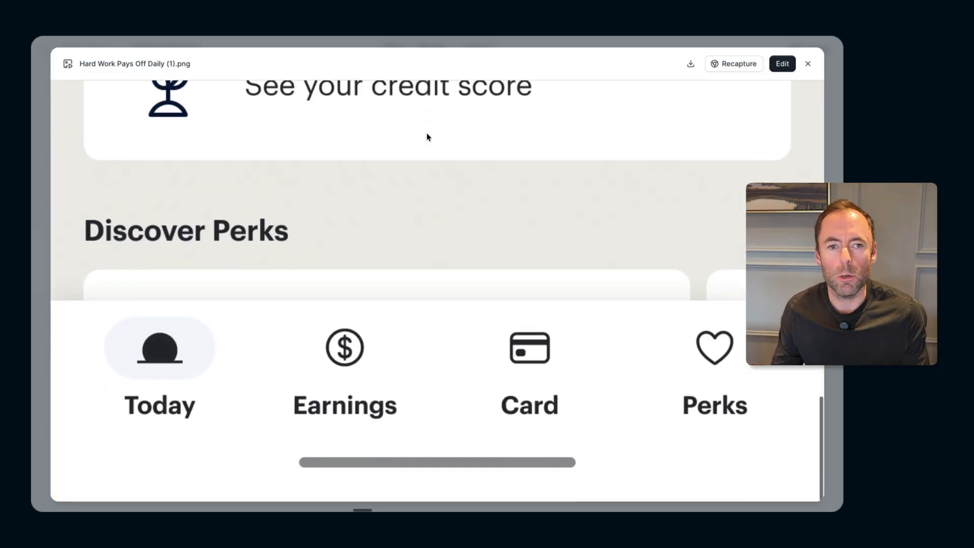
pyautogui.scroll(8, 427, 135)
pyautogui.scroll(3, 427, 136)
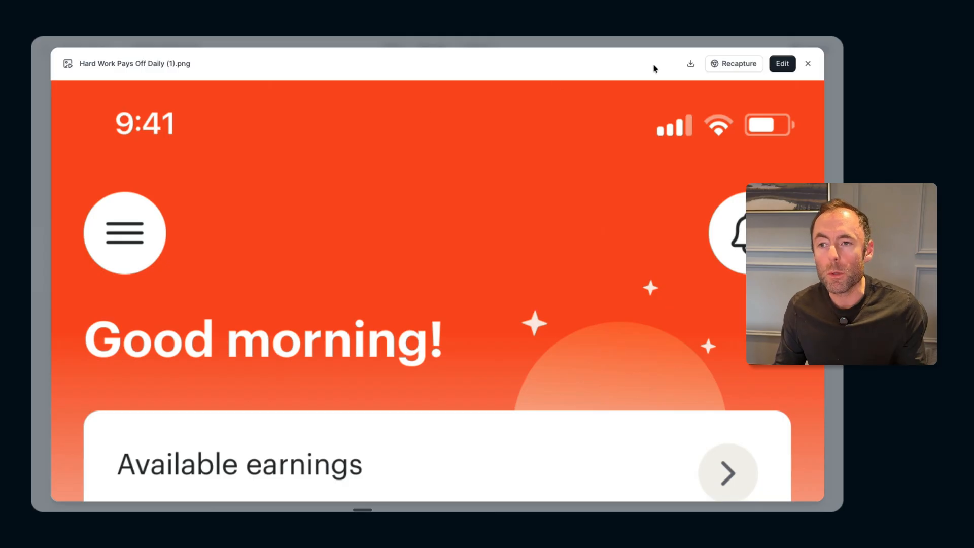
pyautogui.click(782, 65)
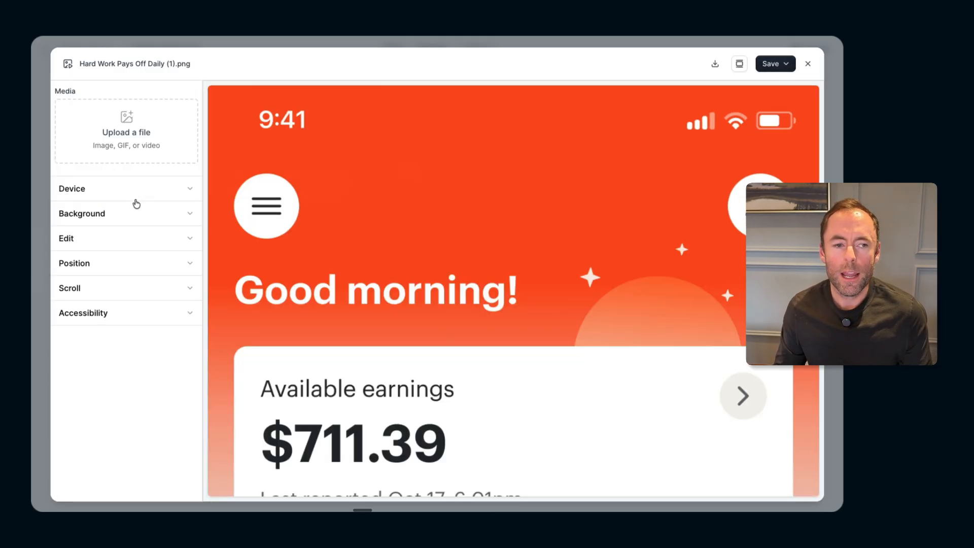
pyautogui.click(104, 193)
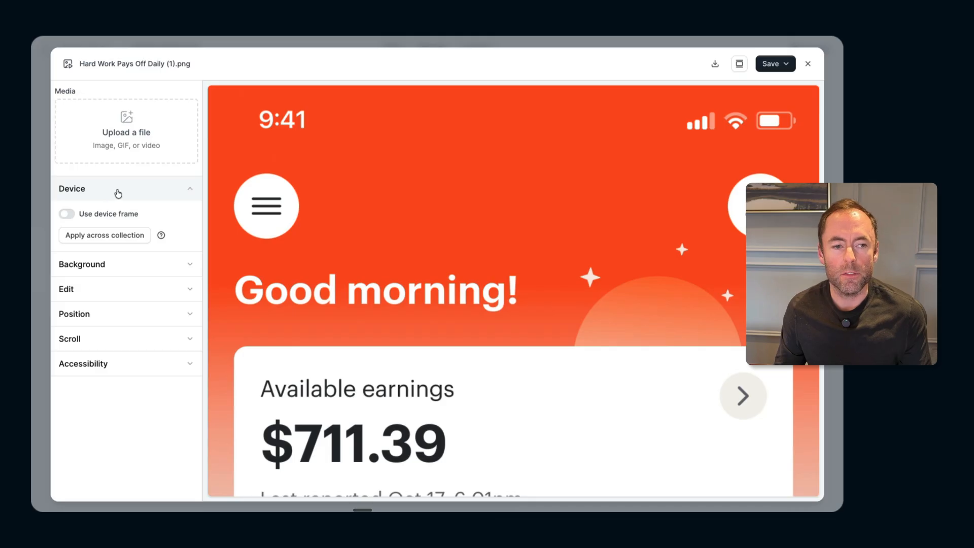
pyautogui.click(66, 214)
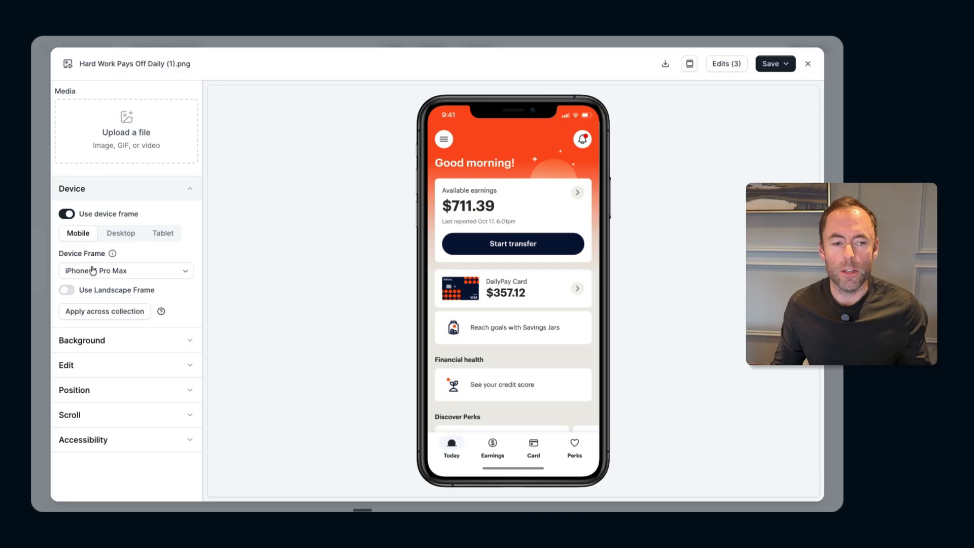
pyautogui.click(88, 315)
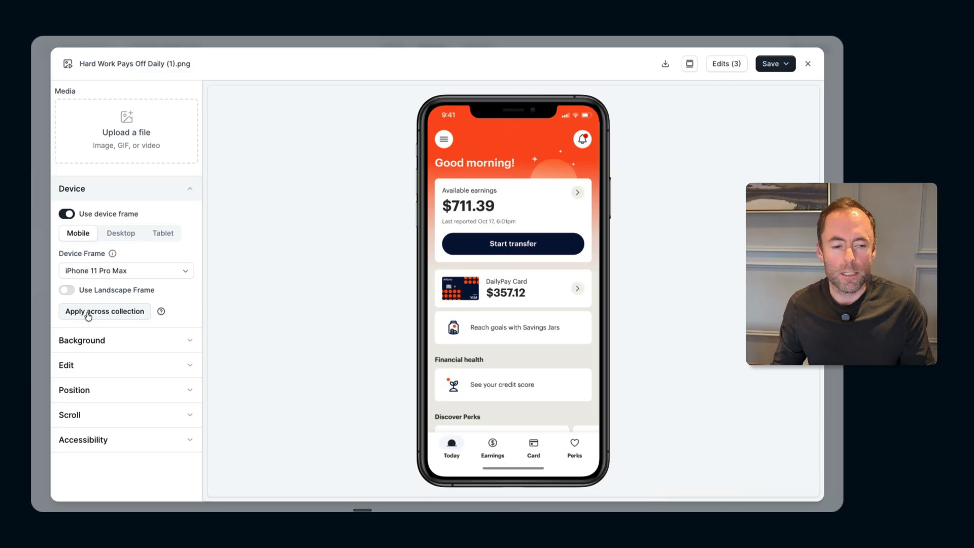
pyautogui.click(88, 315)
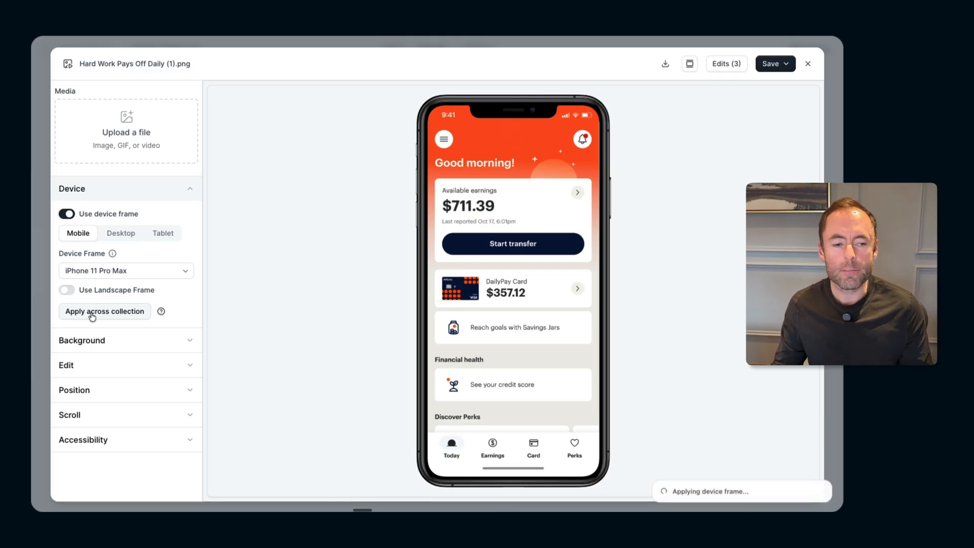
# Set the capture's background color to dark navy #22324b and apply that color across the collection
pyautogui.click(84, 340)
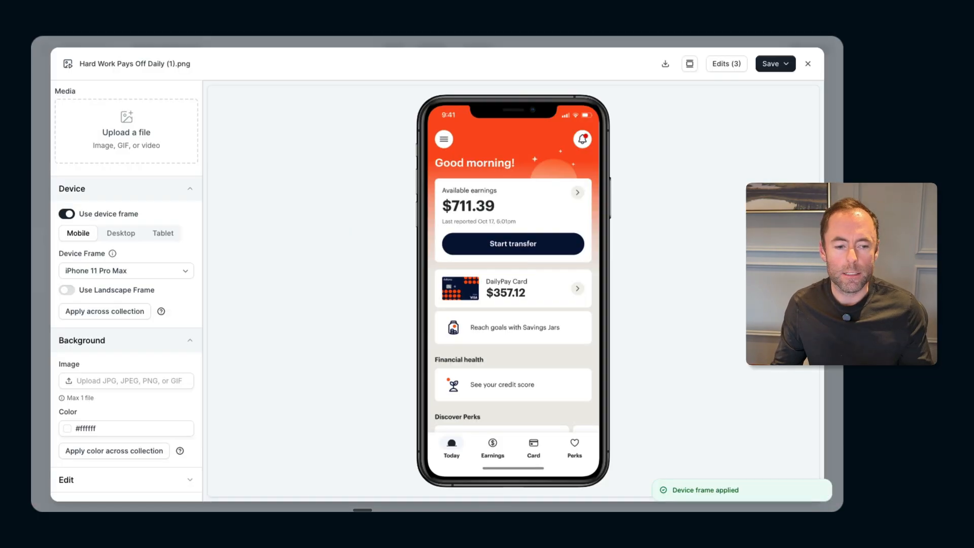
pyautogui.scroll(-2, 96, 366)
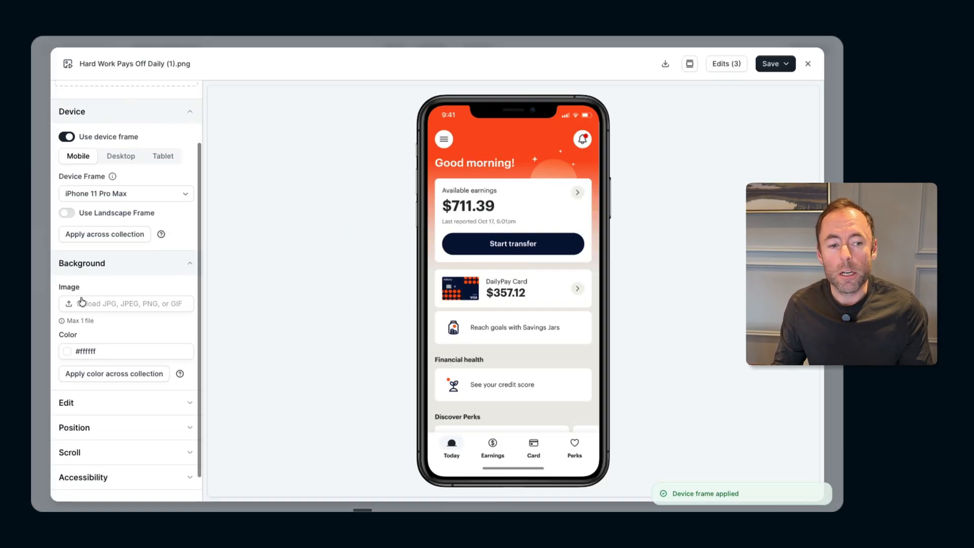
pyautogui.click(68, 352)
pyautogui.click(151, 376)
pyautogui.click(132, 394)
pyautogui.moveTo(133, 394); pyautogui.dragTo(144, 434)
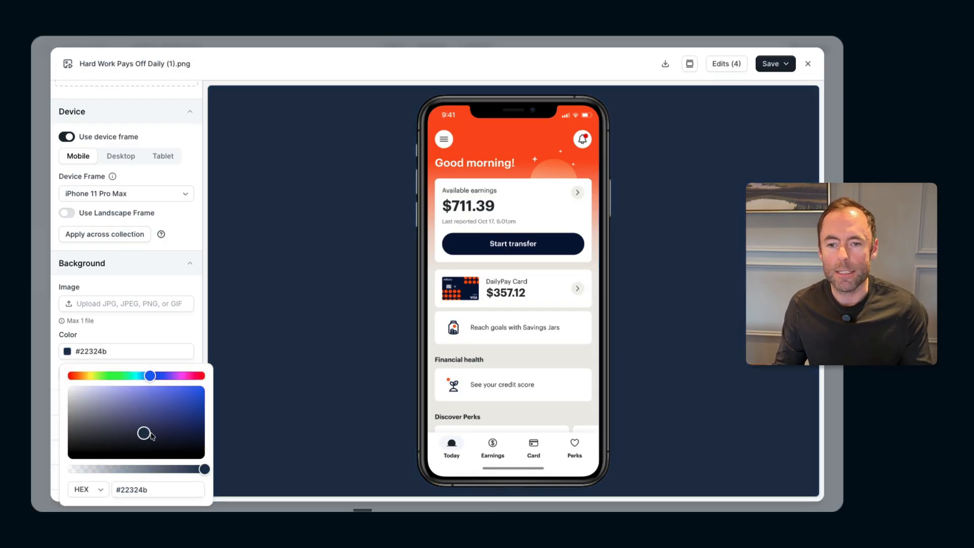
pyautogui.click(172, 324)
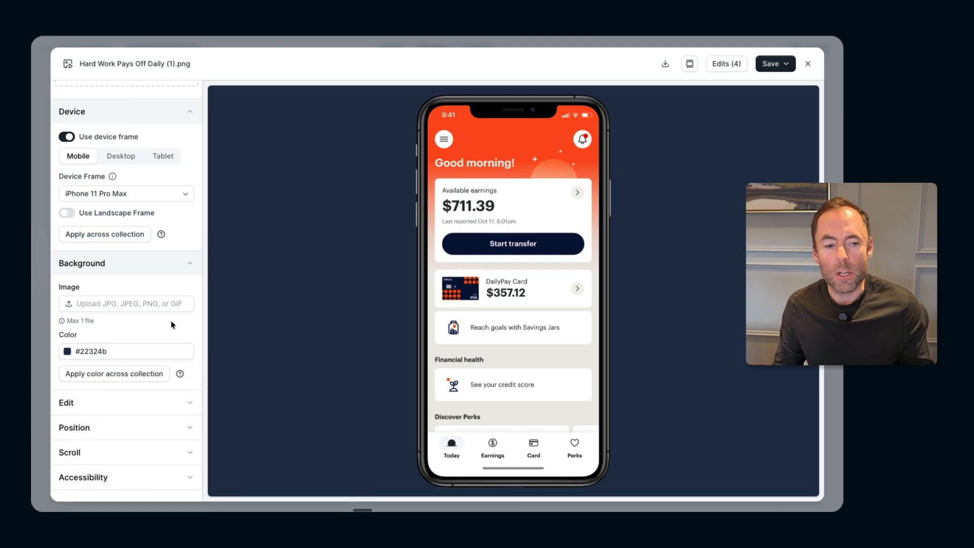
pyautogui.scroll(-1, 124, 368)
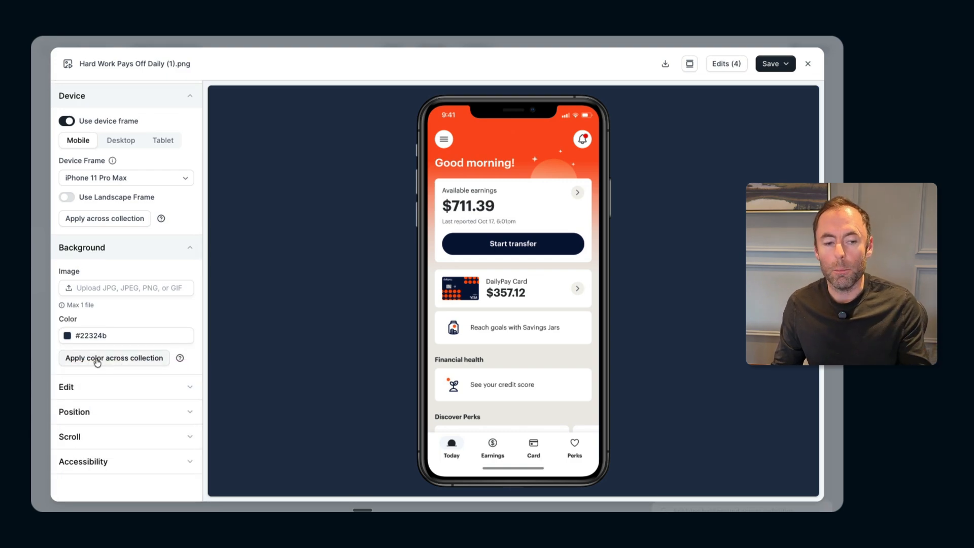
pyautogui.click(97, 361)
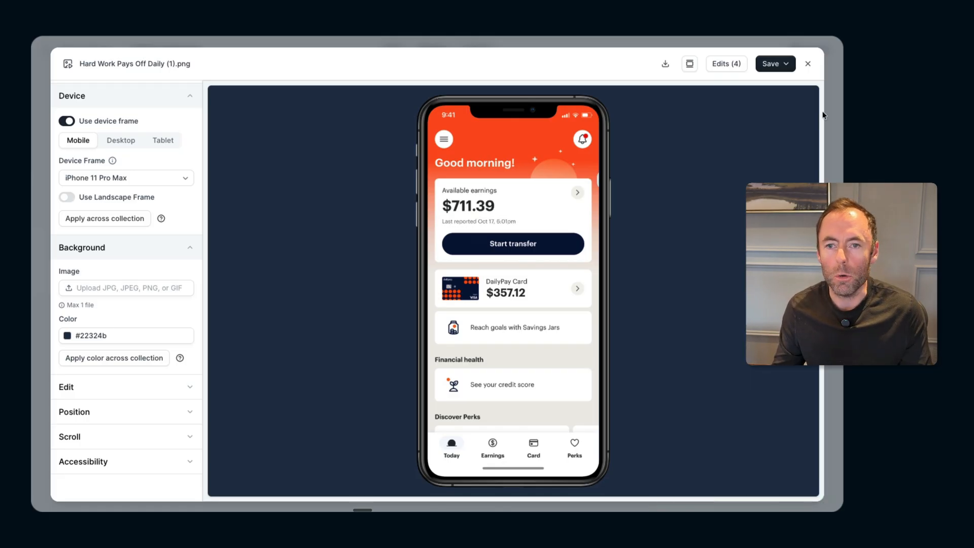
# Save the edits to the Hard Work Pays Off Daily (1).png capture and close its editor
pyautogui.click(770, 68)
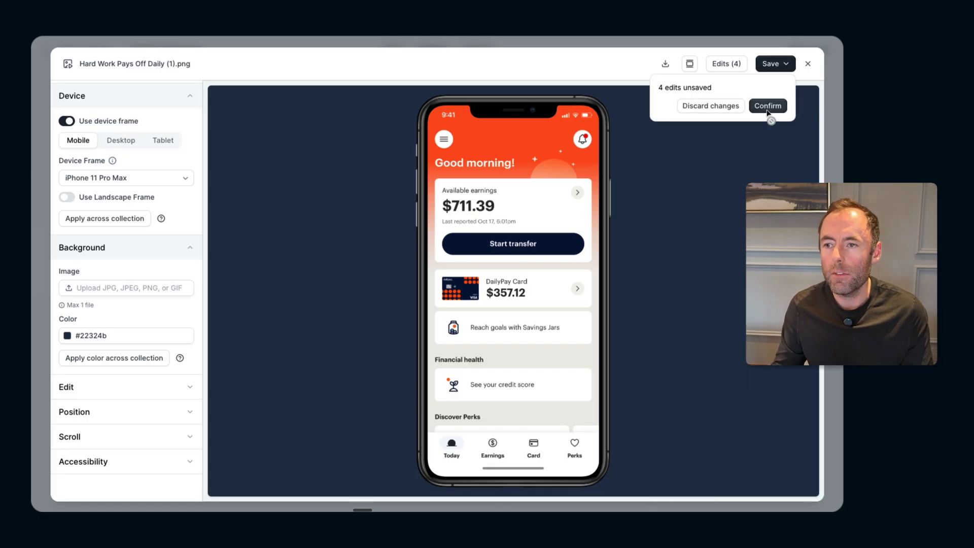
pyautogui.click(768, 107)
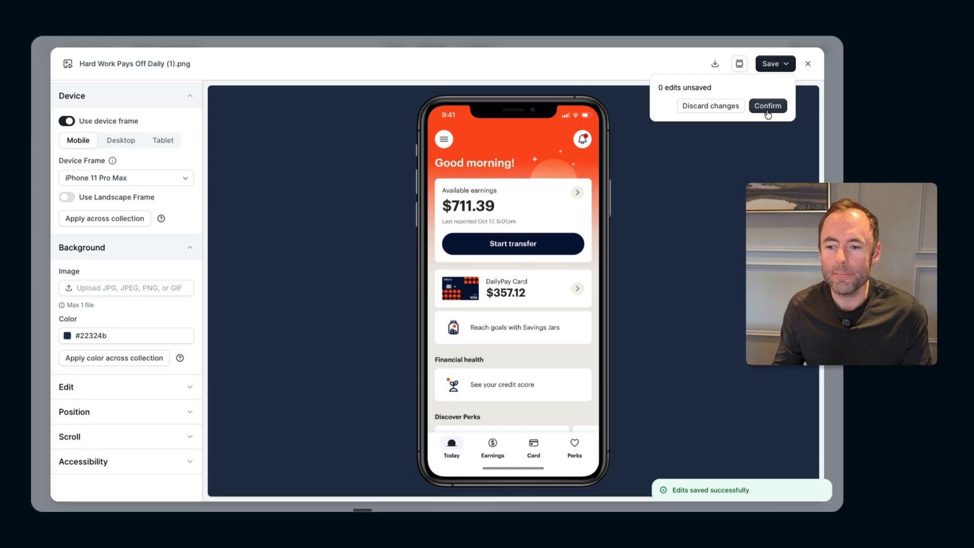
pyautogui.click(808, 63)
# Check the device frame and background on the Hard Work Pays Off Daily.png and Hard Work Pays Off Daily (4).png captures
pyautogui.click(520, 388)
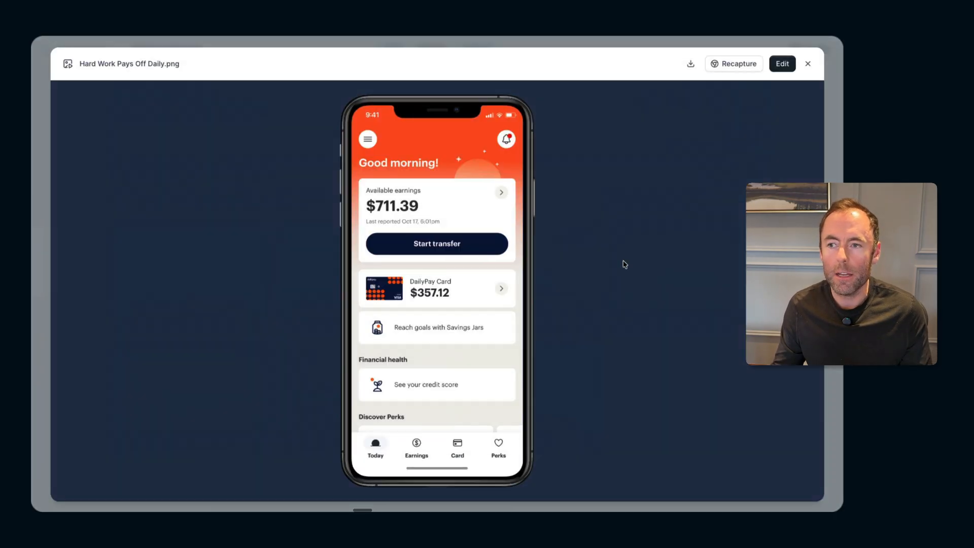
pyautogui.click(807, 63)
pyautogui.click(685, 283)
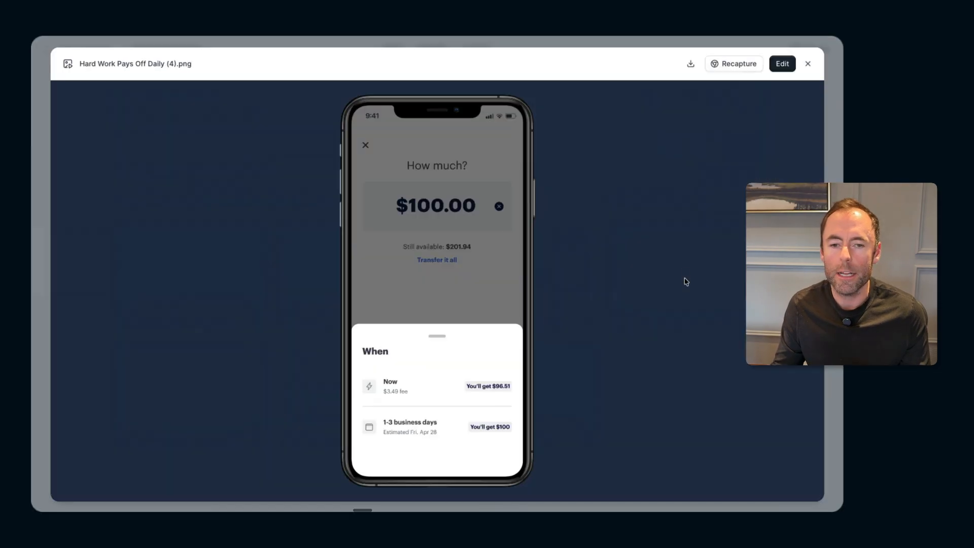
pyautogui.click(812, 64)
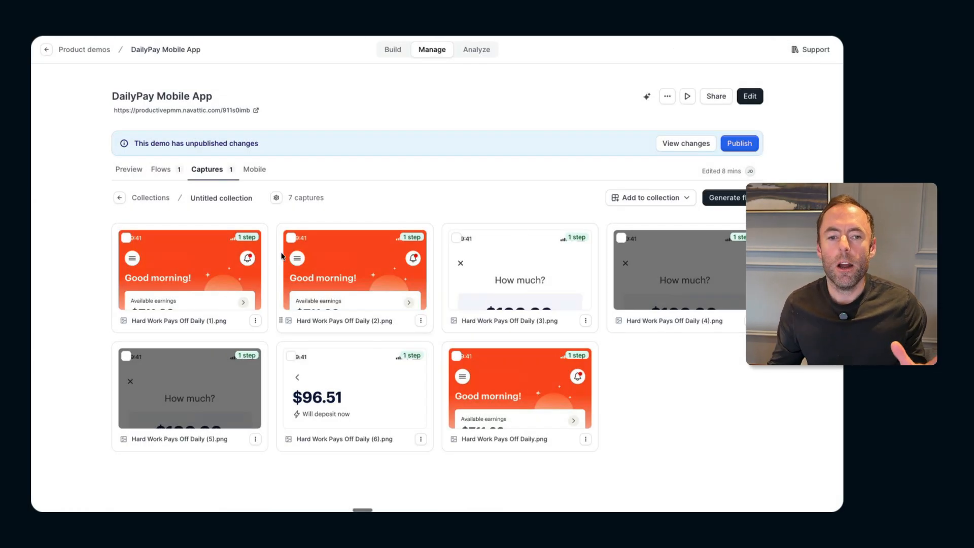
# Generate a flow from the captures in the untitled collection and bring its first steps into view
pyautogui.click(726, 199)
pyautogui.click(555, 334)
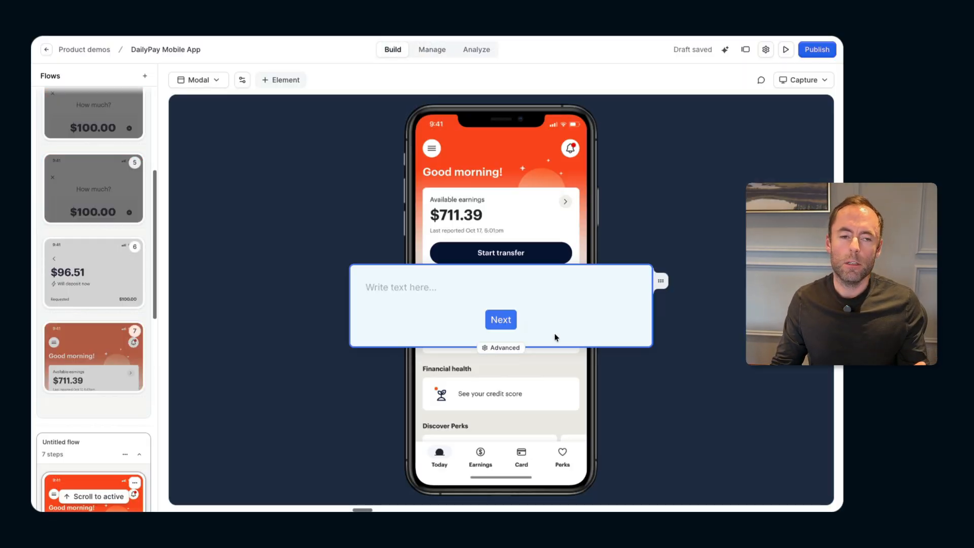
pyautogui.scroll(-2, 98, 218)
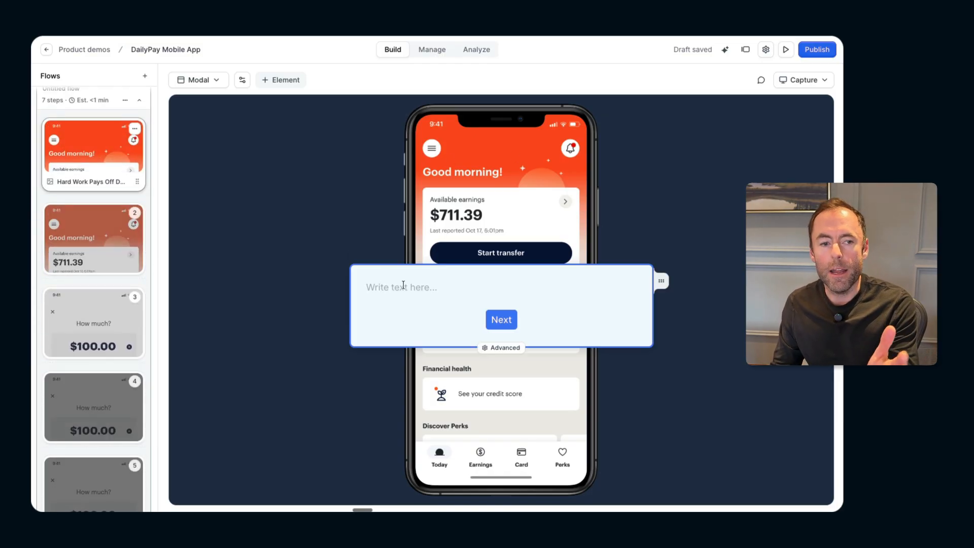
# Compare the first two steps of the generated flow with the welcome message and second step of the live DailyPay tour
pyautogui.click(94, 229)
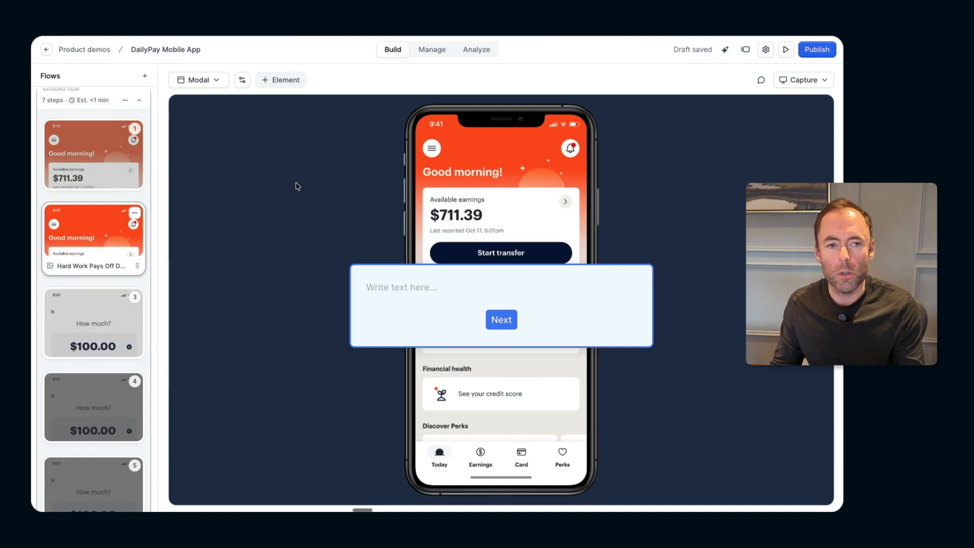
pyautogui.click(89, 135)
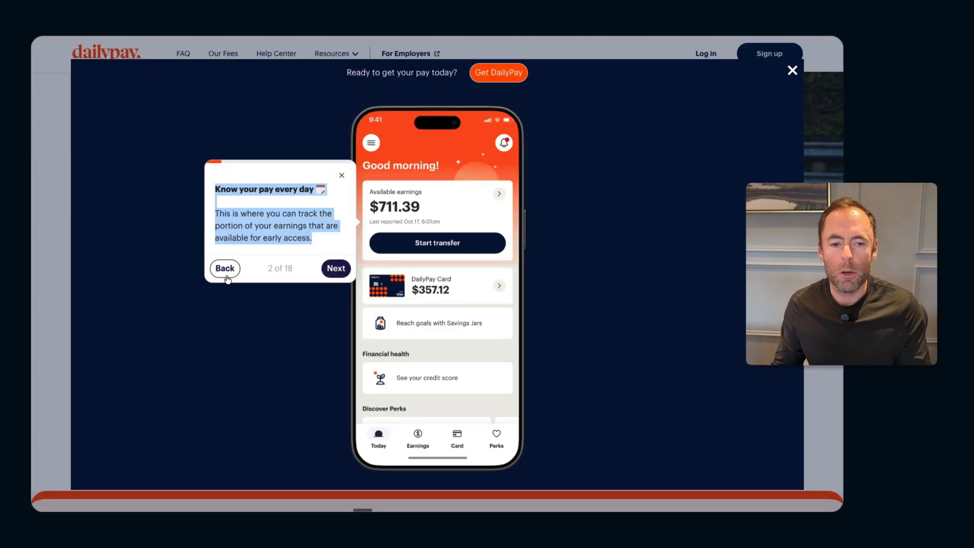
pyautogui.click(225, 274)
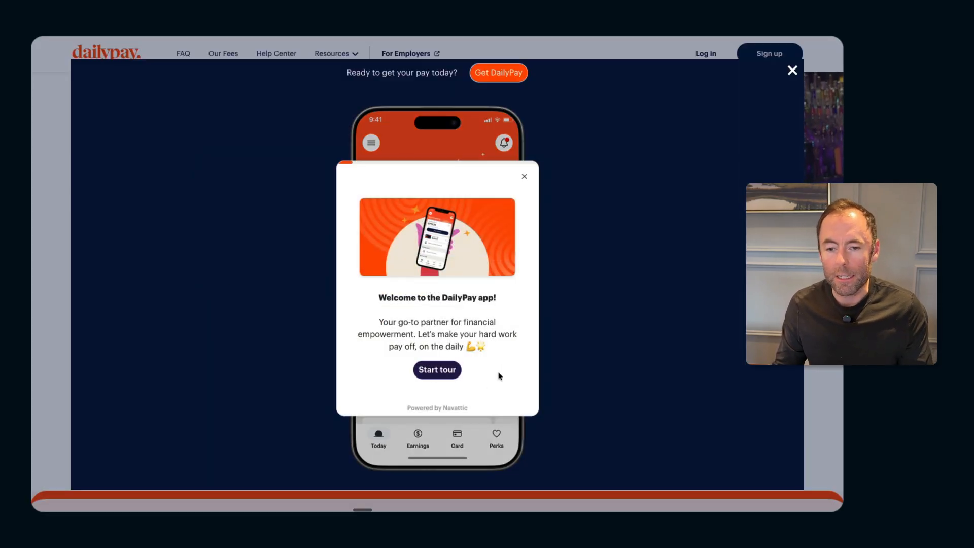
pyautogui.moveTo(489, 350); pyautogui.dragTo(377, 224)
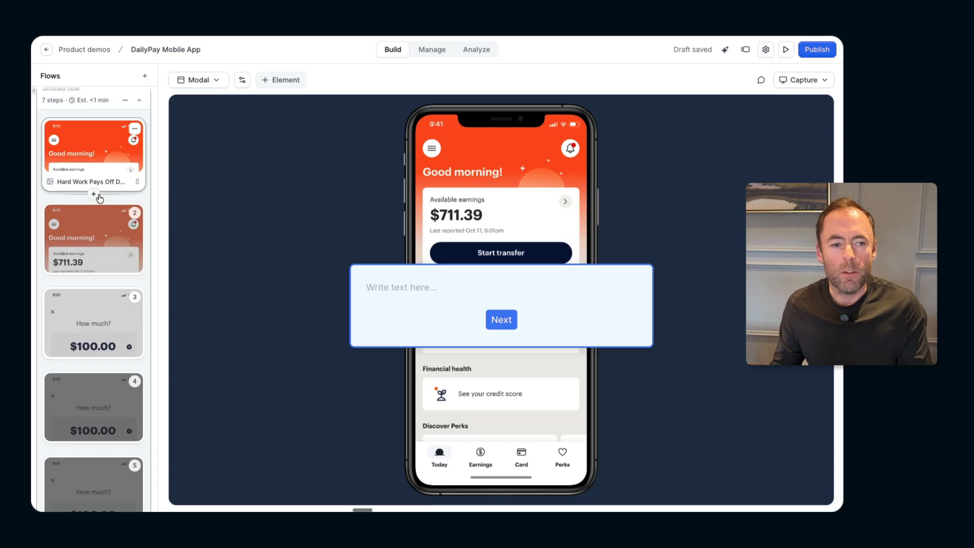
pyautogui.click(101, 220)
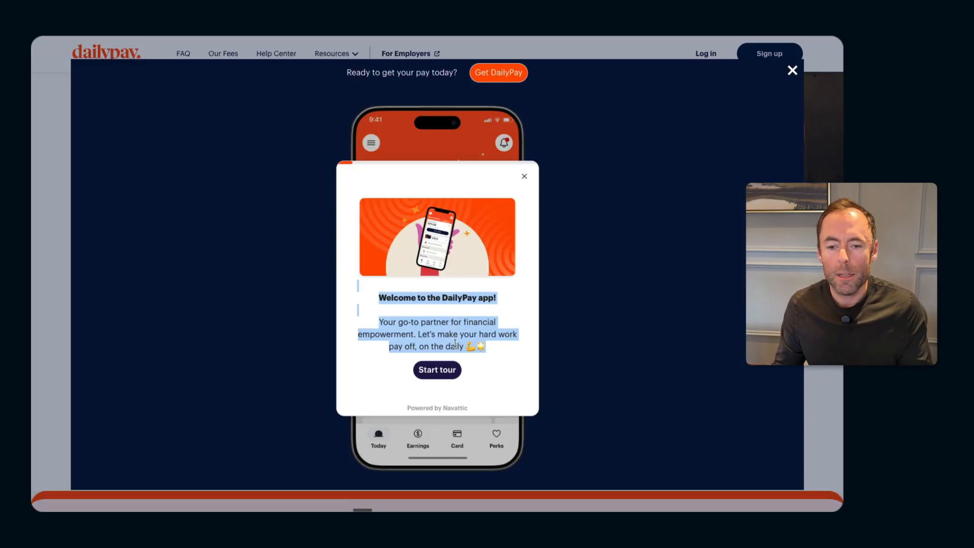
pyautogui.click(437, 369)
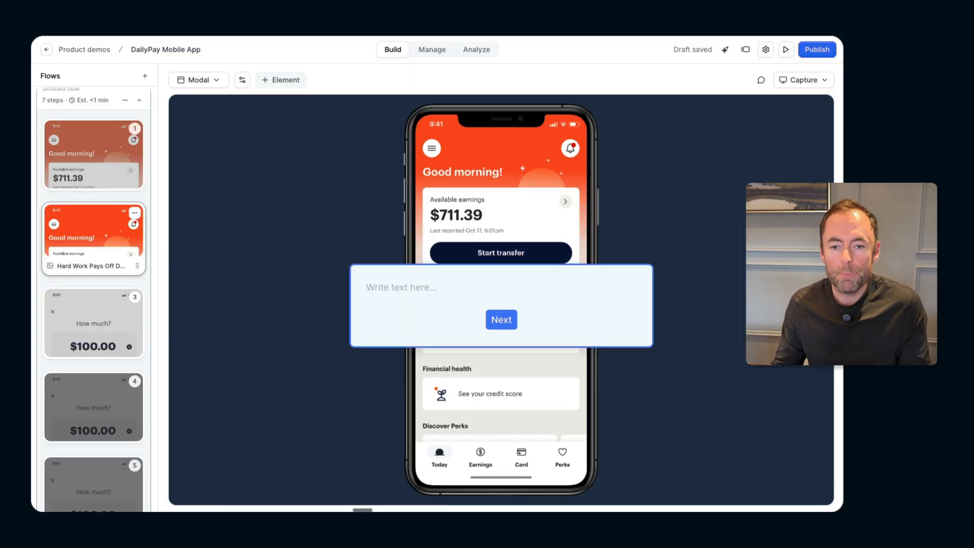
# Change the second flow step from a modal to a tooltip anchored around the Available earnings card, with its position set to Left
pyautogui.click(210, 81)
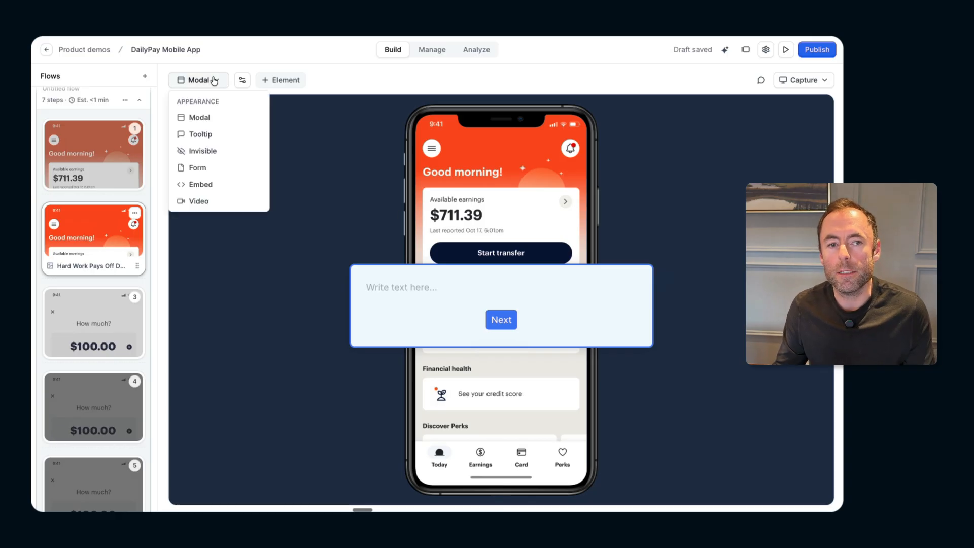
pyautogui.click(204, 133)
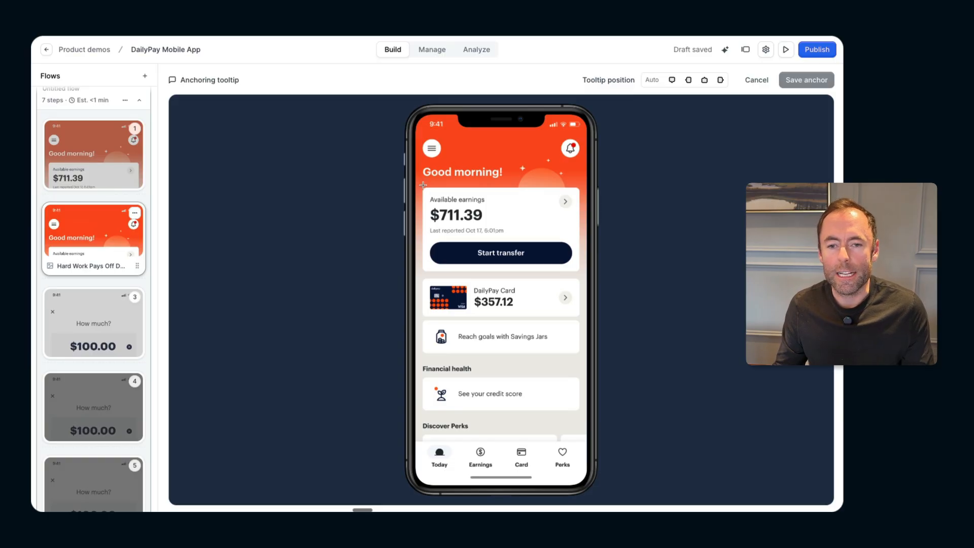
pyautogui.moveTo(422, 190); pyautogui.dragTo(582, 273)
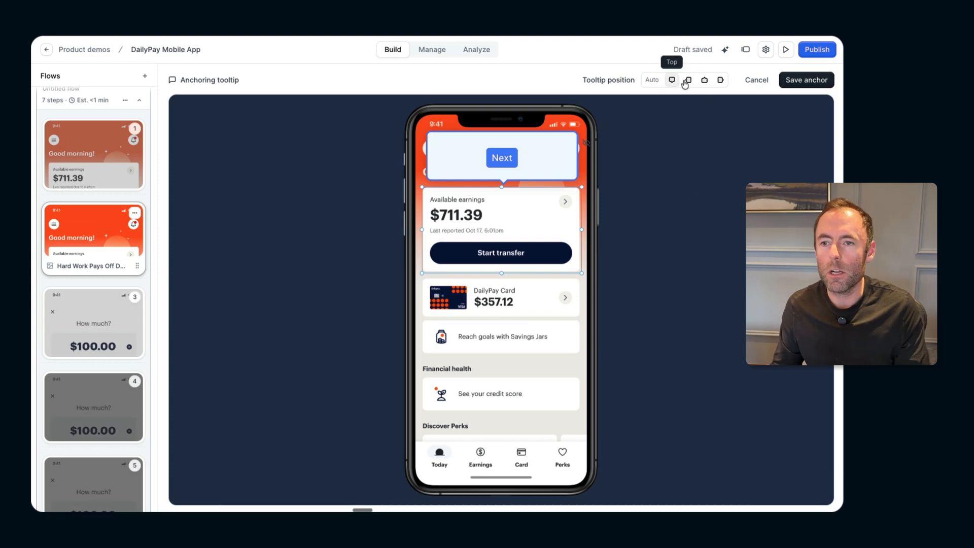
pyautogui.click(719, 80)
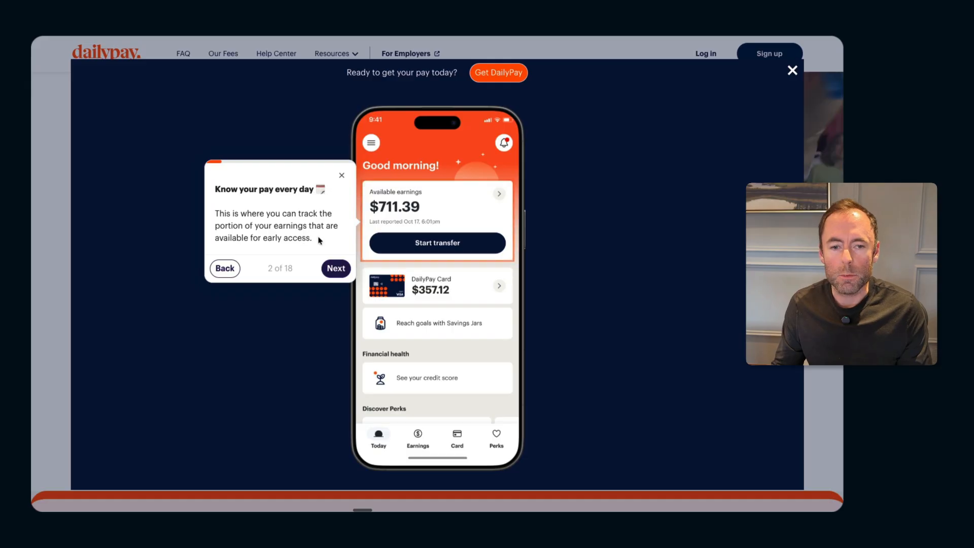
# Copy the "Know your pay every day" message from the live DailyPay tour, save the tooltip anchor, and paste the message into the tooltip
pyautogui.moveTo(316, 240); pyautogui.dragTo(213, 186)
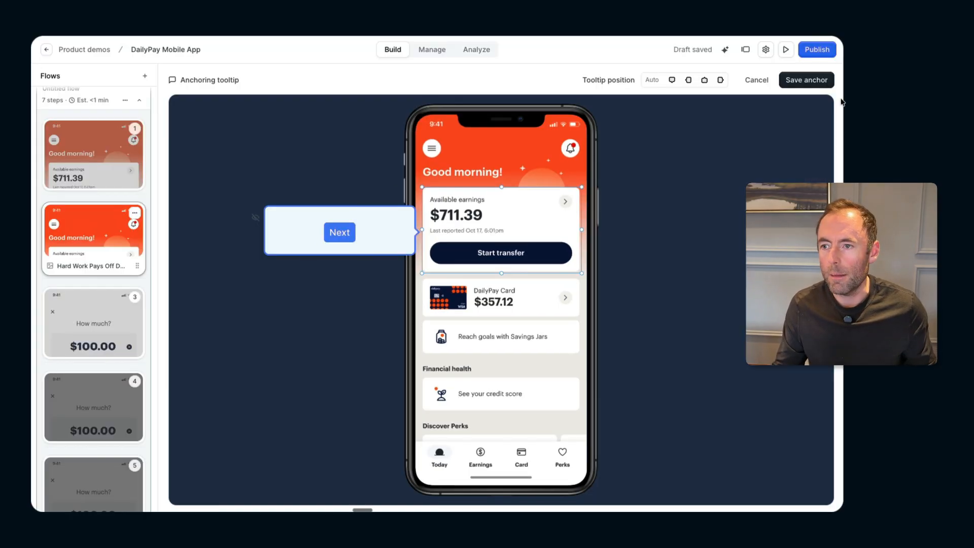
pyautogui.click(807, 79)
pyautogui.click(301, 209)
pyautogui.write('Know your pay every day 📅  This is where you can track the portion of your earnings that are available for early access.')
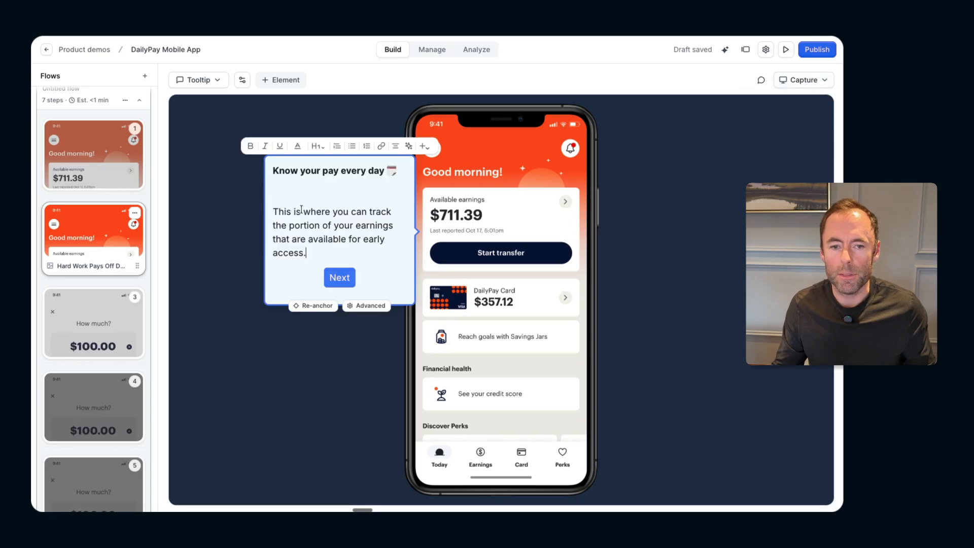